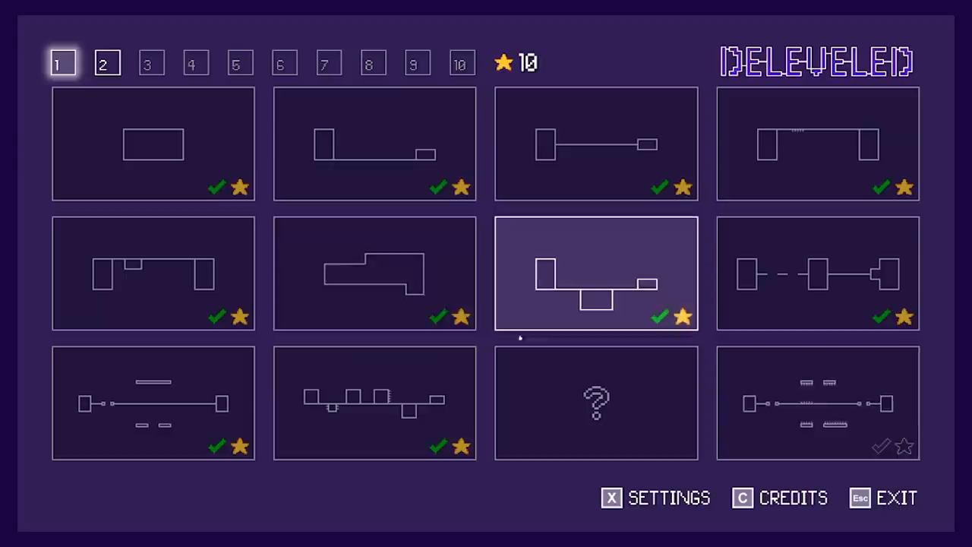
# Step: Switch to world 2's levels, start a puzzle, and slide both yellow squares right to the walls
pyautogui.click(108, 63)
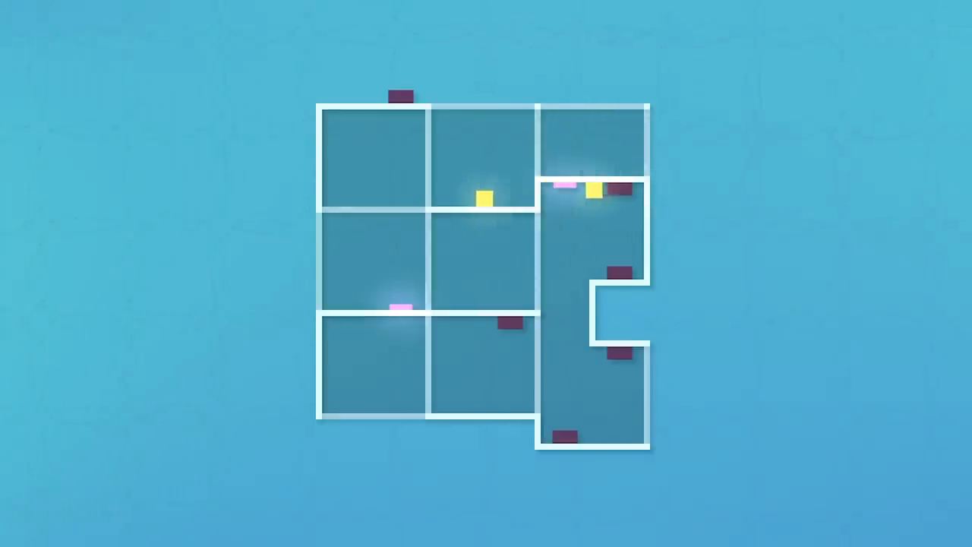
pyautogui.press('Right')
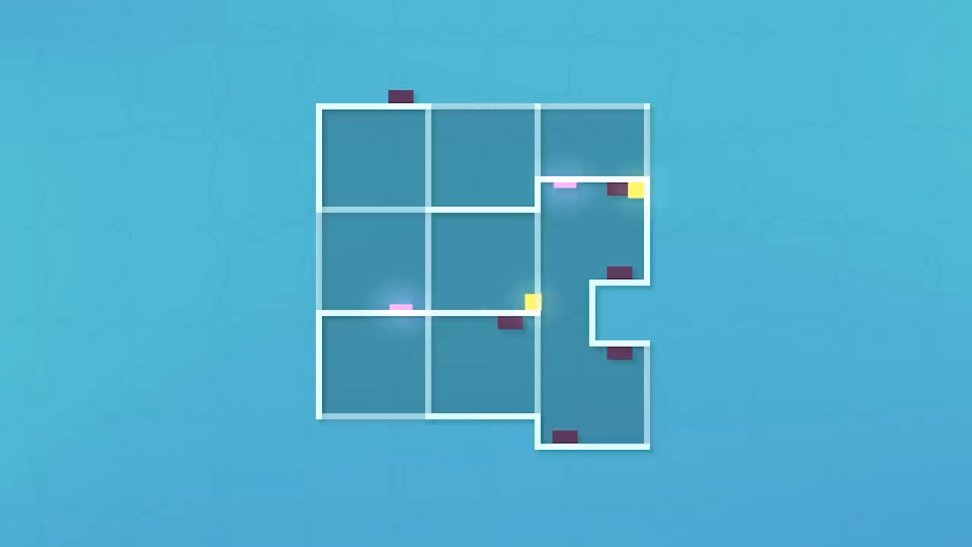